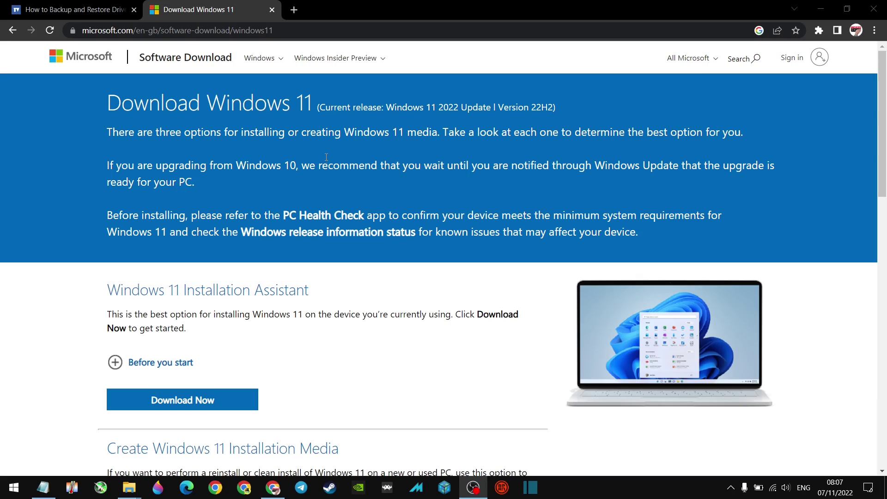
Download the Windows 11 installation media creation tool and show mediacreationtool.exe in its folder.
{"action": "scroll", "coordinate": [326, 157], "scroll_direction": "down", "scroll_amount": 5}
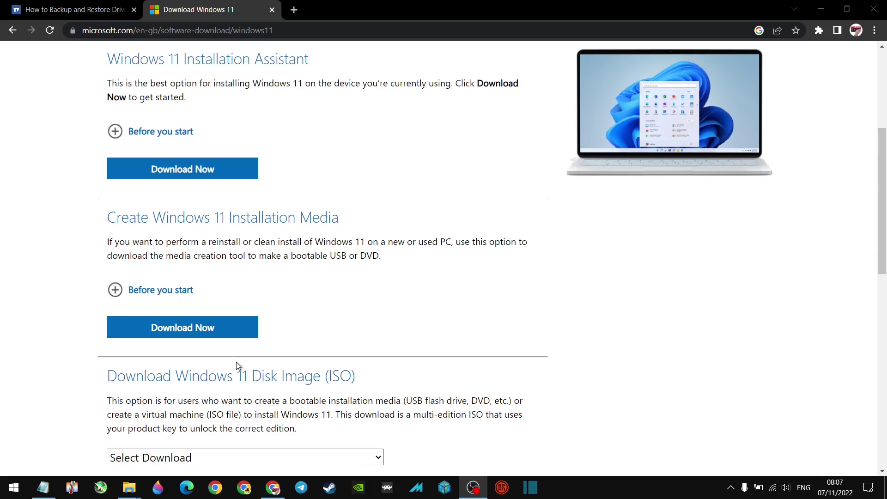
{"action": "left_click", "coordinate": [219, 332]}
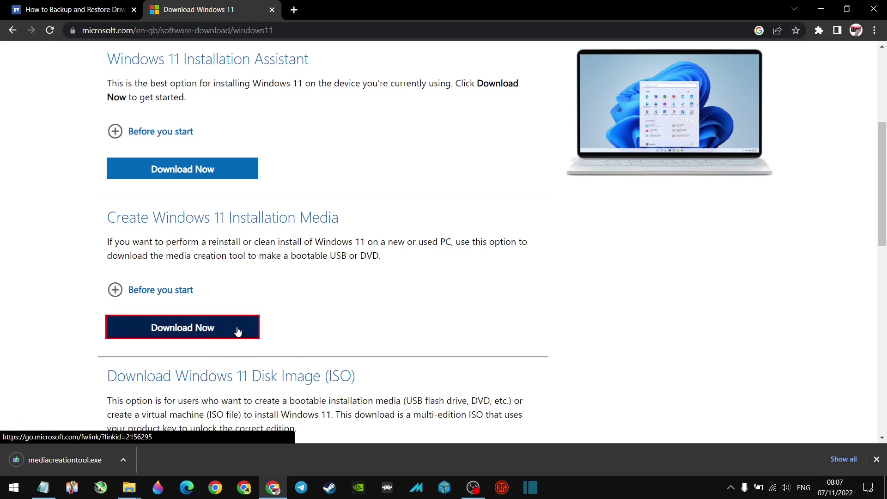
{"action": "left_click", "coordinate": [122, 459]}
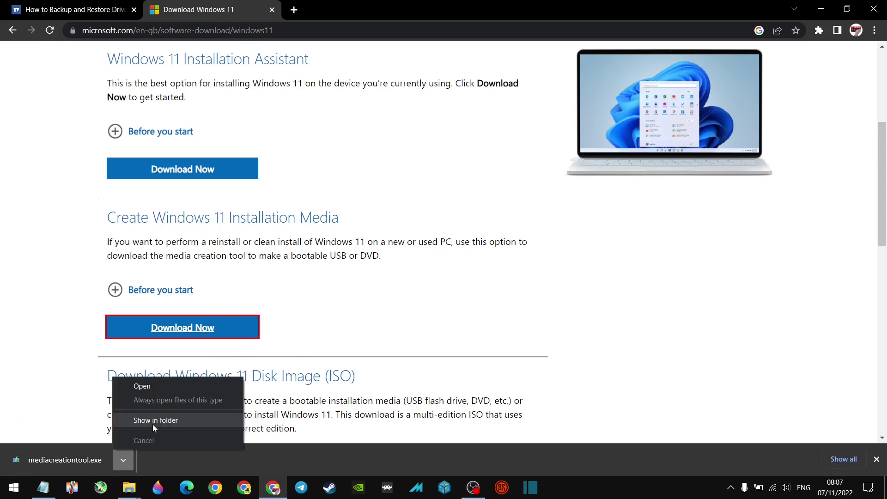
{"action": "left_click", "coordinate": [171, 421]}
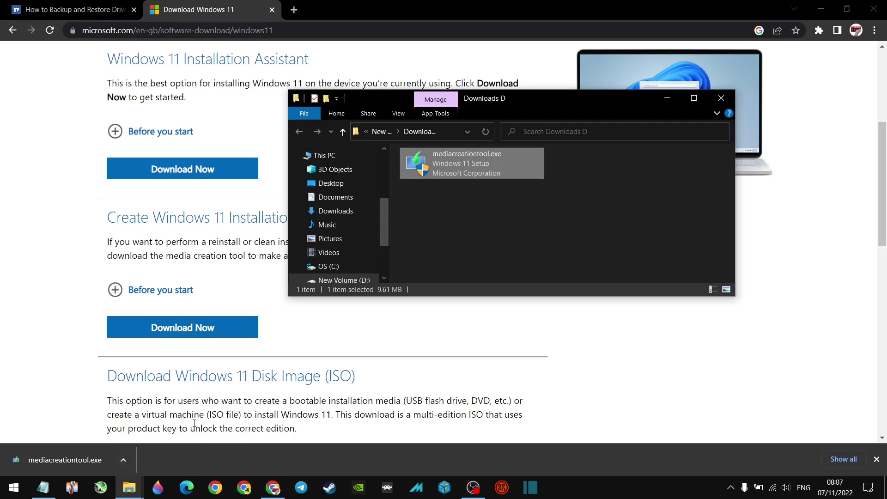
Scan mediacreationtool.exe with Microsoft Defender and close the Windows Security results.
{"action": "right_click", "coordinate": [429, 165]}
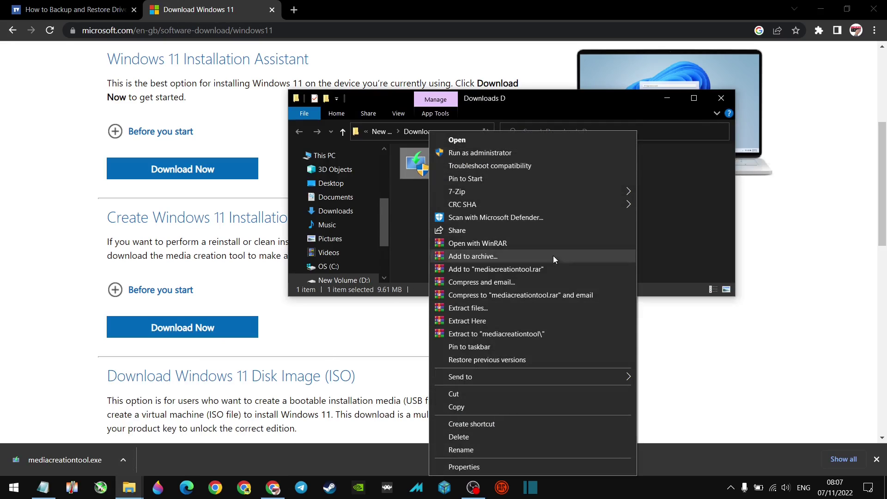
{"action": "left_click", "coordinate": [515, 218]}
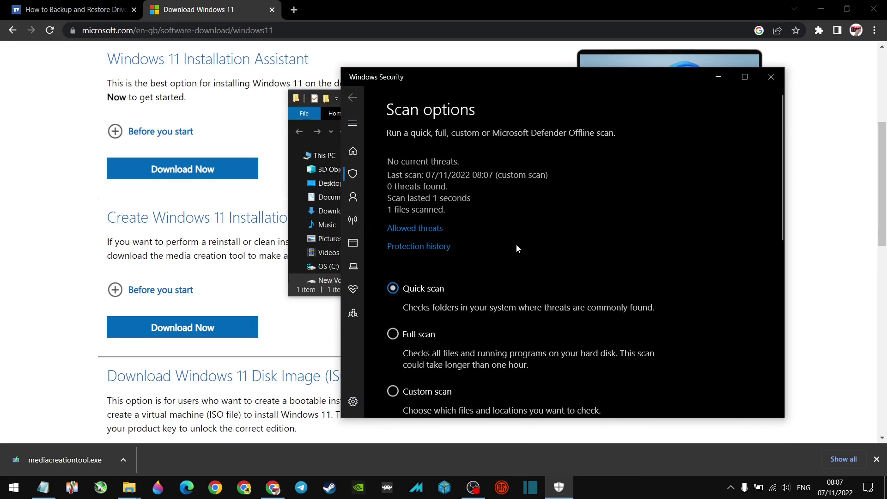
{"action": "left_click", "coordinate": [771, 76]}
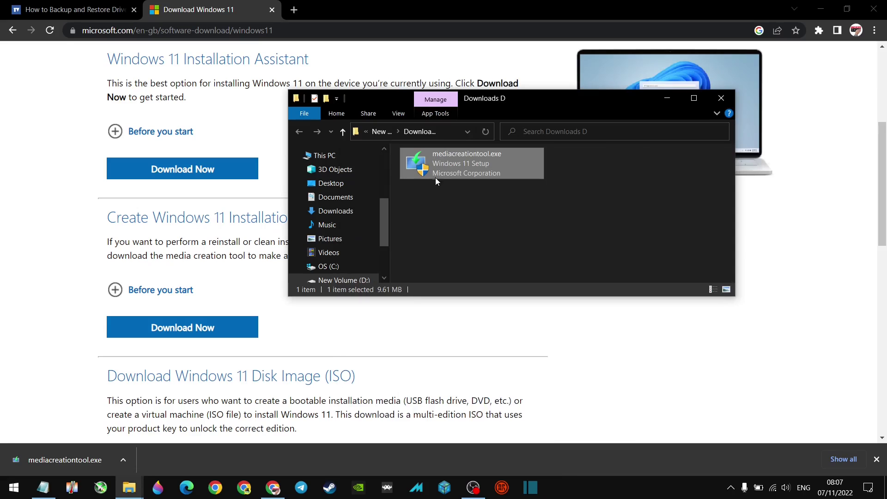
Run mediacreationtool.exe to view the licence terms, quit the setup, and dismiss the browser's download bar.
{"action": "double_click", "coordinate": [422, 168]}
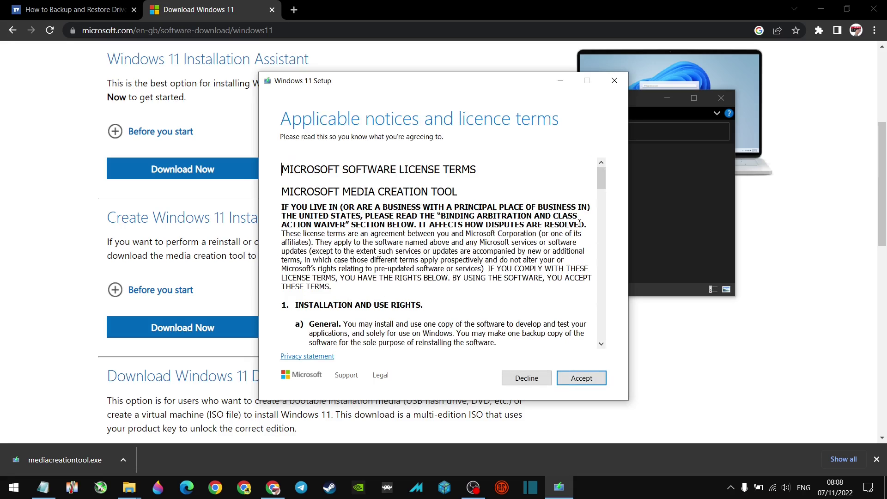
{"action": "mouse_move", "coordinate": [603, 184]}
{"action": "left_mouse_down"}
{"action": "mouse_move", "coordinate": [601, 318]}
{"action": "mouse_move", "coordinate": [600, 185]}
{"action": "left_mouse_up"}
{"action": "left_click", "coordinate": [607, 79]}
{"action": "left_click", "coordinate": [435, 286]}
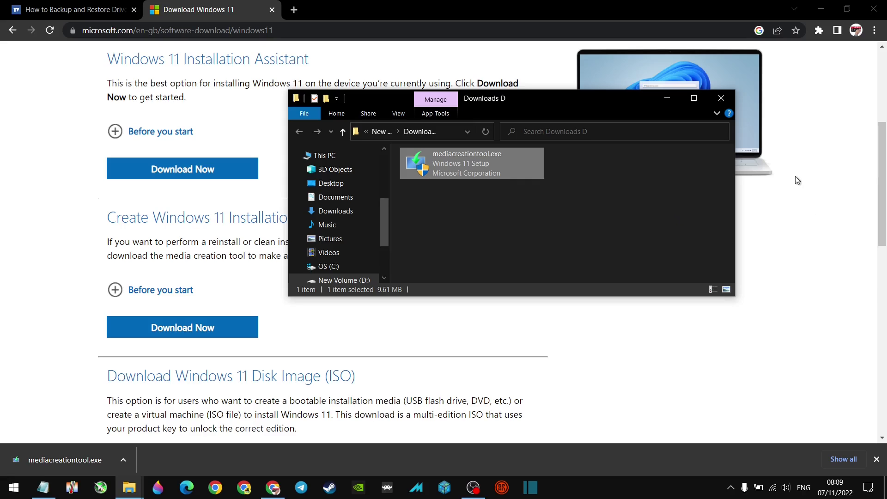
{"action": "left_click", "coordinate": [877, 460]}
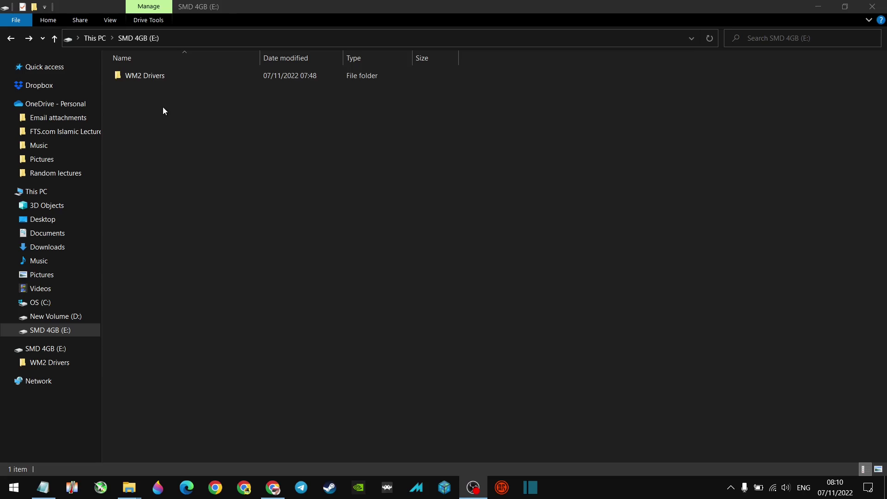
Look inside the WM2 Drivers folder on SMD 4GB (E:), return to the drive, and scan the folder with Microsoft Defender.
{"action": "right_click", "coordinate": [139, 79]}
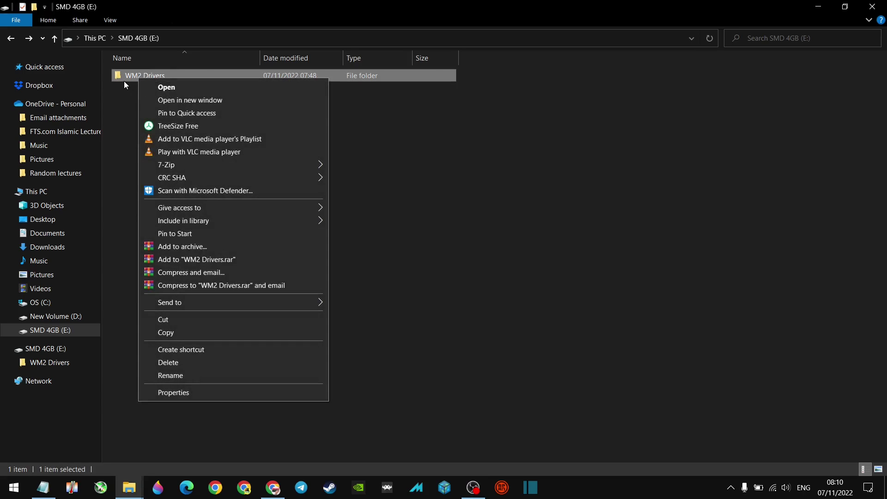
{"action": "left_click", "coordinate": [126, 74]}
{"action": "double_click", "coordinate": [127, 74]}
{"action": "left_click", "coordinate": [11, 38]}
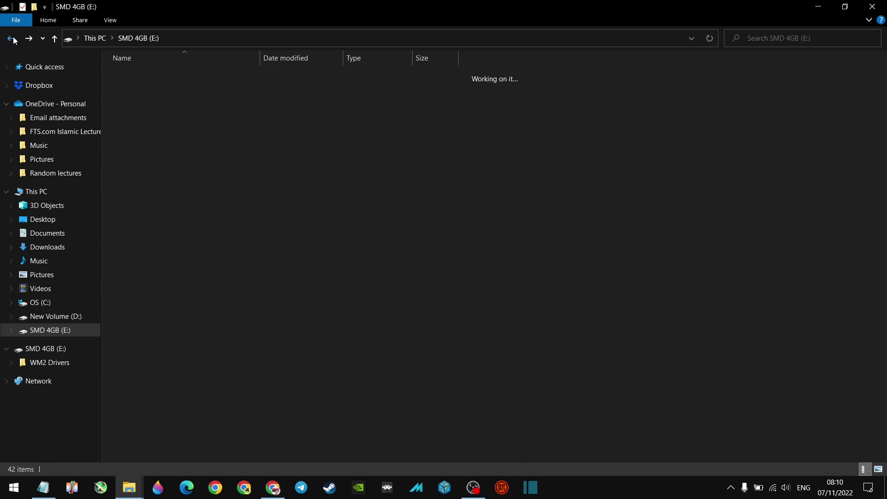
{"action": "right_click", "coordinate": [156, 77]}
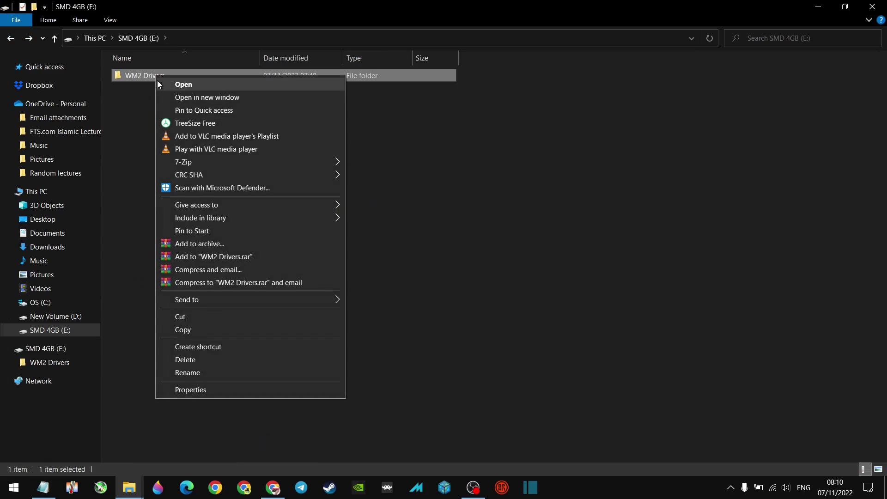
{"action": "left_click", "coordinate": [254, 189]}
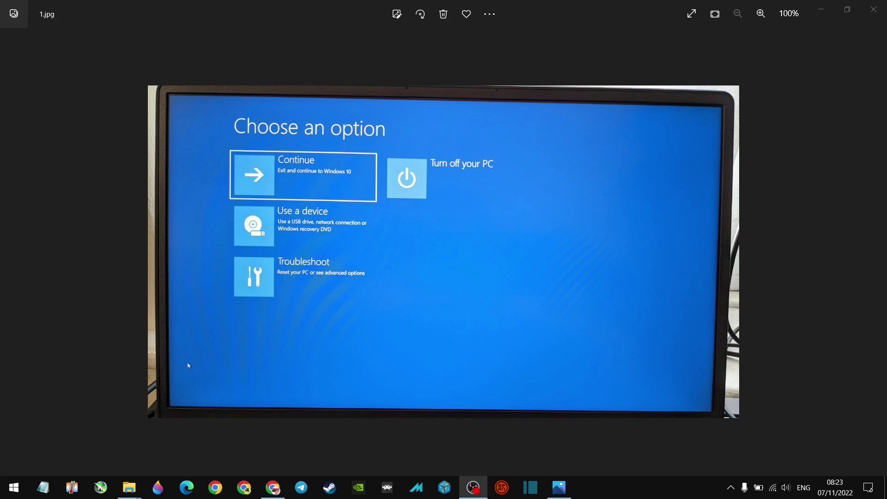
Show the computer's power options, including Restart, and dismiss them without choosing one.
{"action": "left_click", "coordinate": [18, 493]}
{"action": "left_click", "coordinate": [15, 465]}
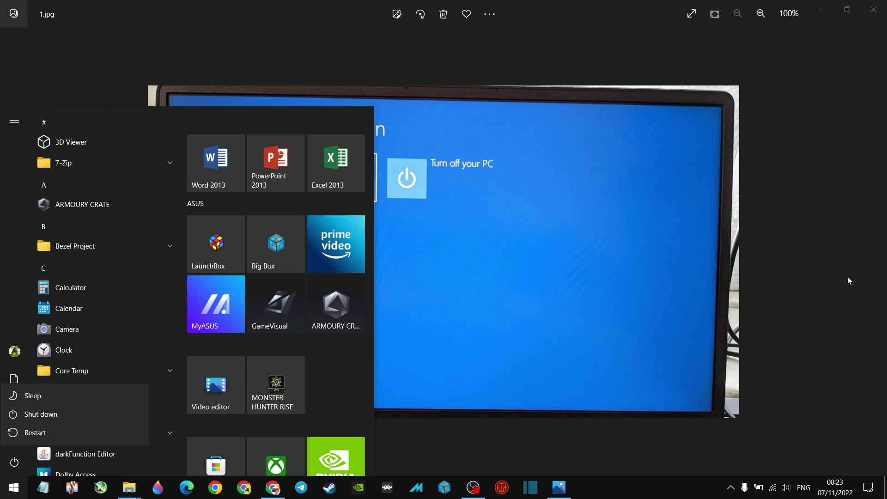
{"action": "key", "text": "Escape"}
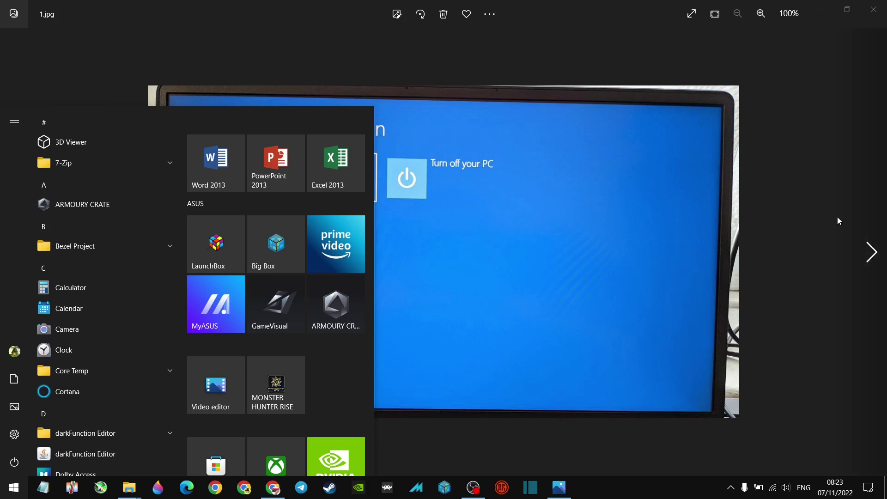
{"action": "key", "text": "Escape"}
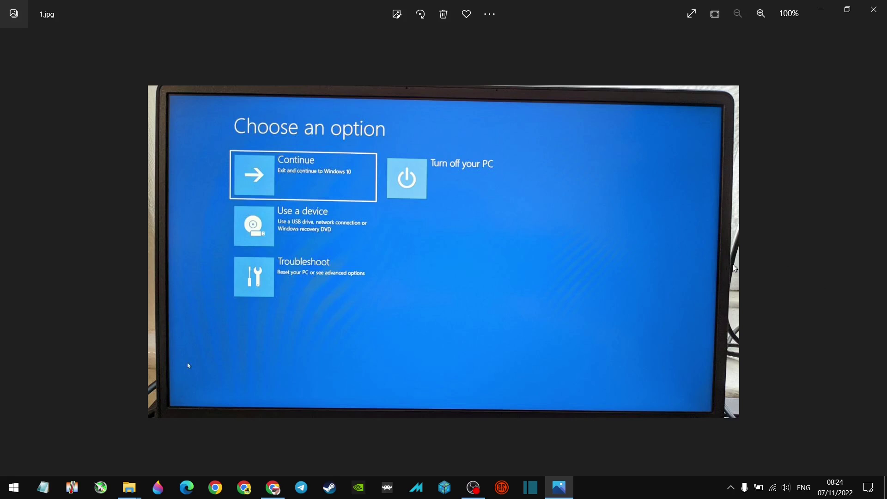
Go through the recovery screen photos, from Choose an option in 1.jpg to Use a device in 2.jpg and onward.
{"action": "scroll", "coordinate": [758, 270], "scroll_direction": "up", "scroll_amount": 2}
{"action": "scroll", "coordinate": [730, 267], "scroll_direction": "down", "scroll_amount": 2}
{"action": "key", "text": "Right"}
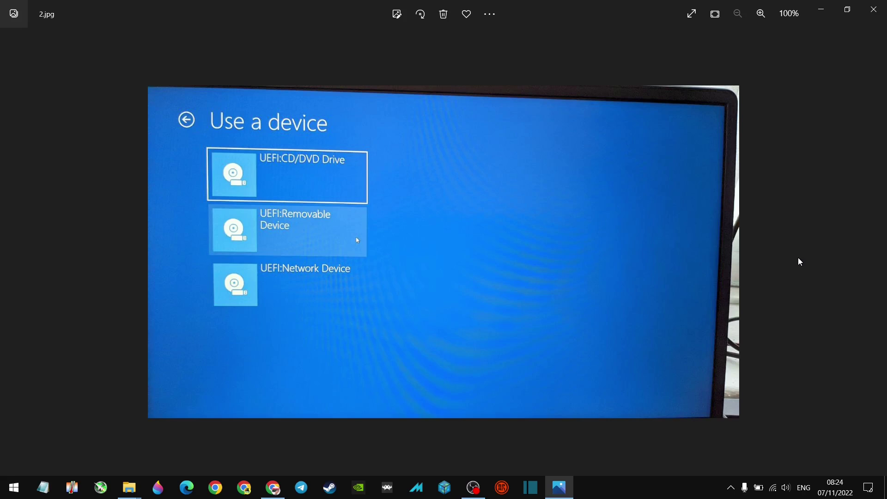
{"action": "key", "text": "Right"}
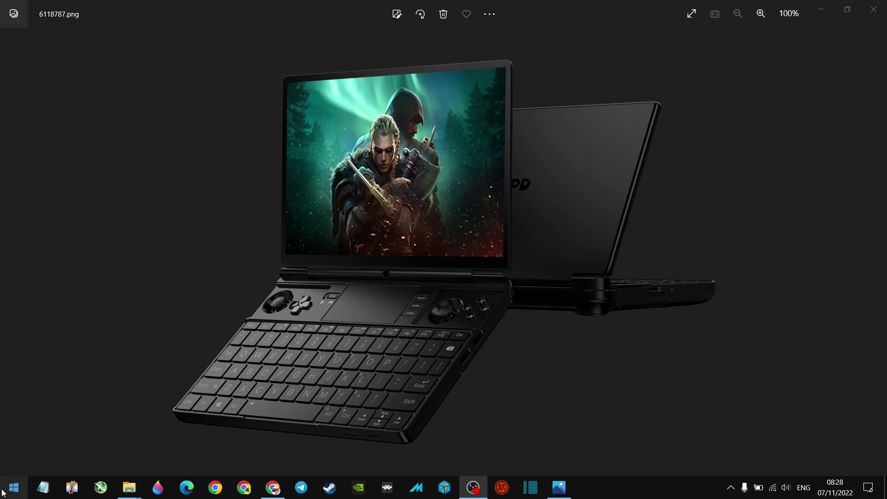
Open Device Manager and expand the Display adapters category.
{"action": "right_click", "coordinate": [18, 487]}
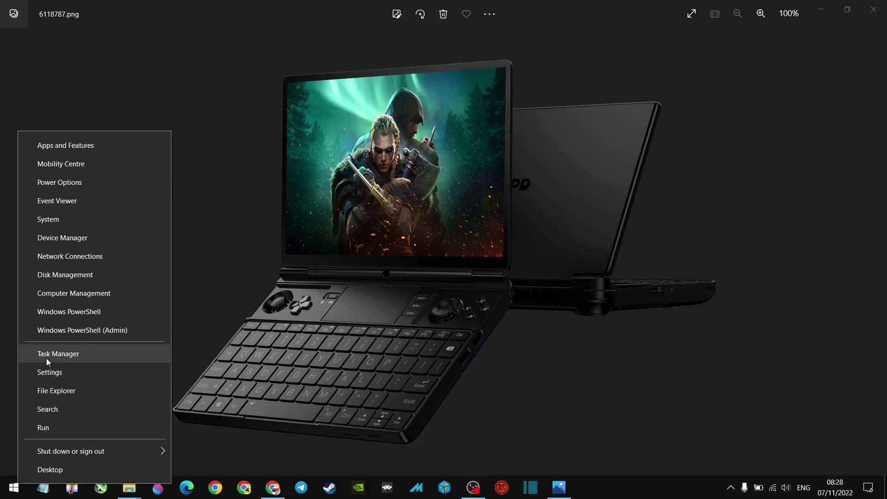
{"action": "left_click", "coordinate": [64, 238]}
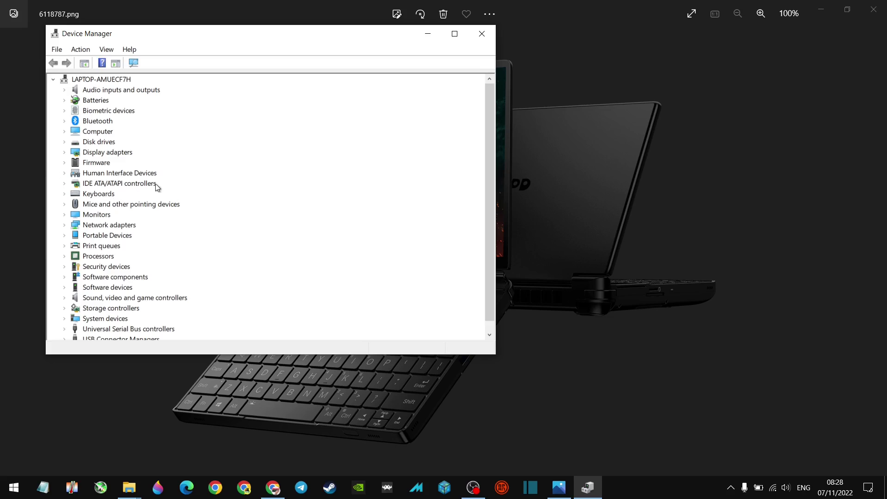
{"action": "left_click", "coordinate": [64, 153]}
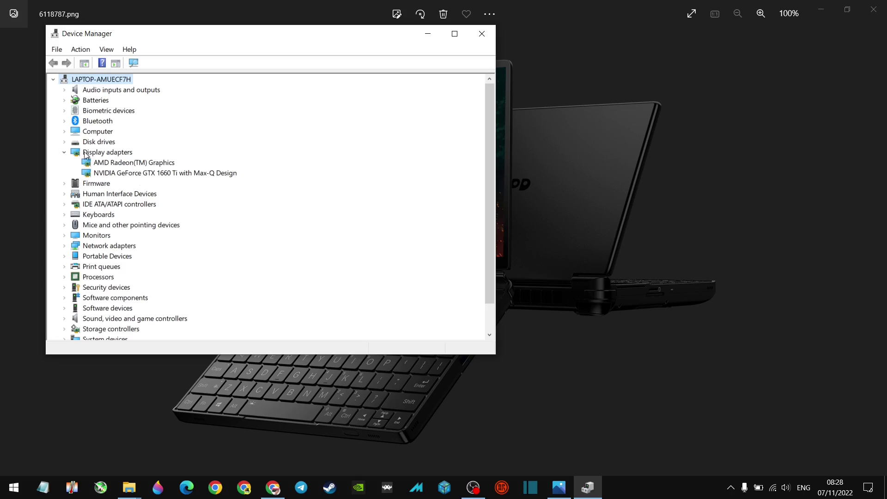
Start a driver update for AMD Radeon(TM) Graphics that browses this computer for drivers.
{"action": "left_click", "coordinate": [108, 164]}
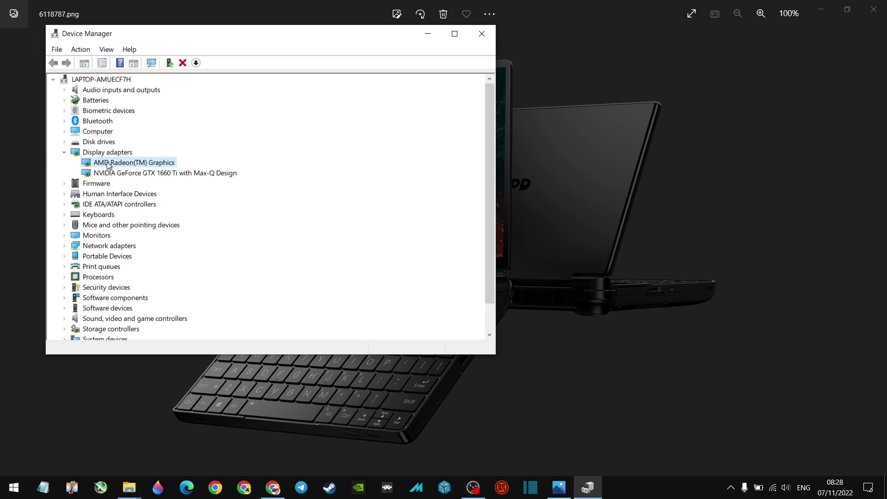
{"action": "right_click", "coordinate": [107, 162]}
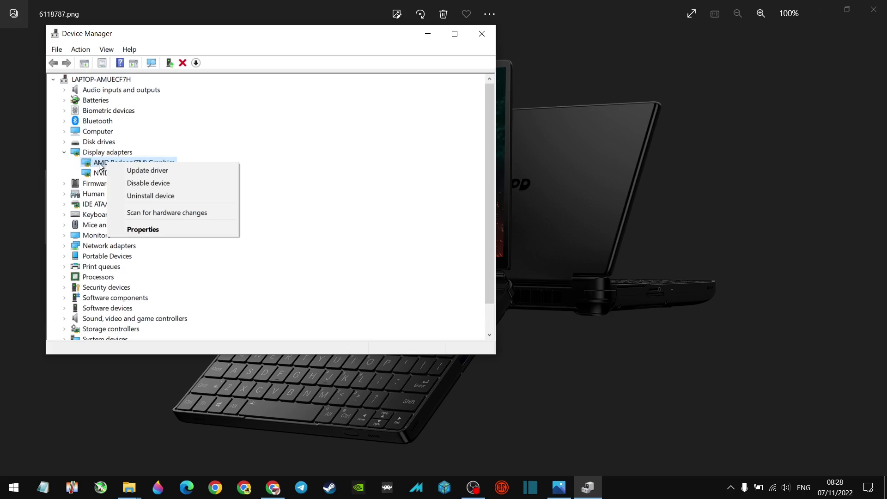
{"action": "left_click", "coordinate": [134, 171]}
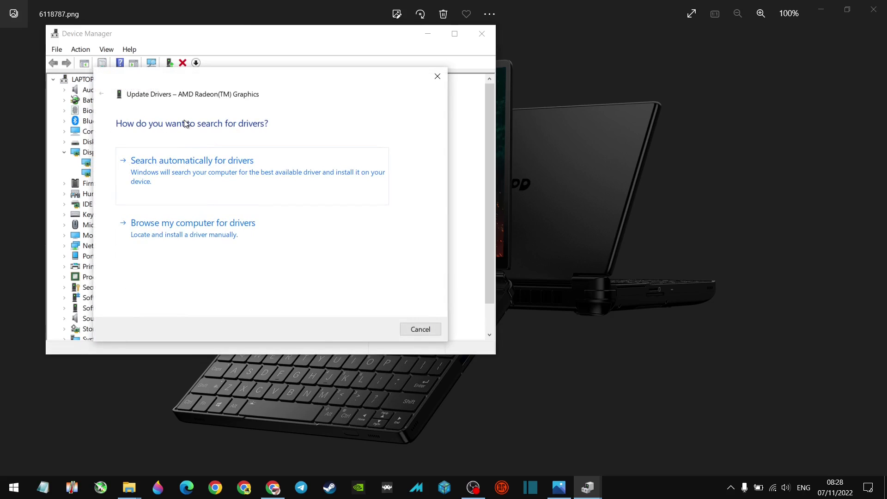
{"action": "left_click", "coordinate": [205, 232]}
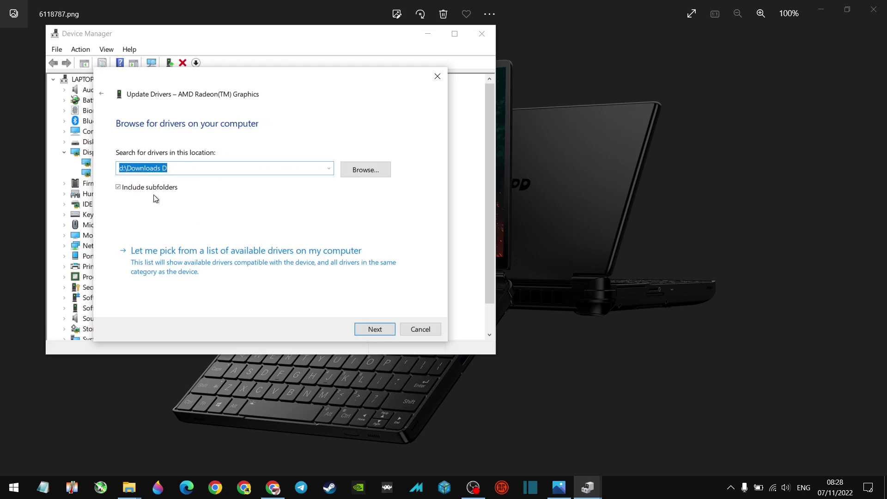
Set the driver search location to the WM2 Drivers folder on SMD 4GB (E:).
{"action": "left_click", "coordinate": [366, 171]}
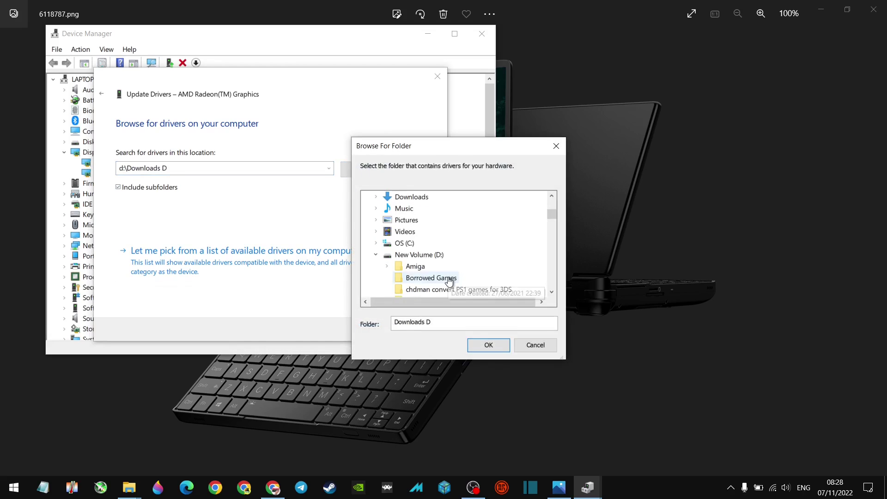
{"action": "left_click", "coordinate": [376, 254]}
{"action": "double_click", "coordinate": [414, 289]}
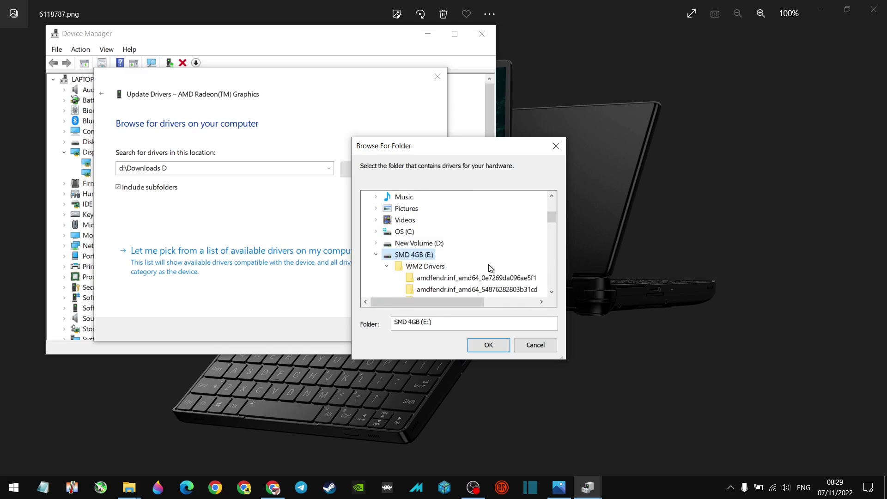
{"action": "left_click", "coordinate": [424, 268]}
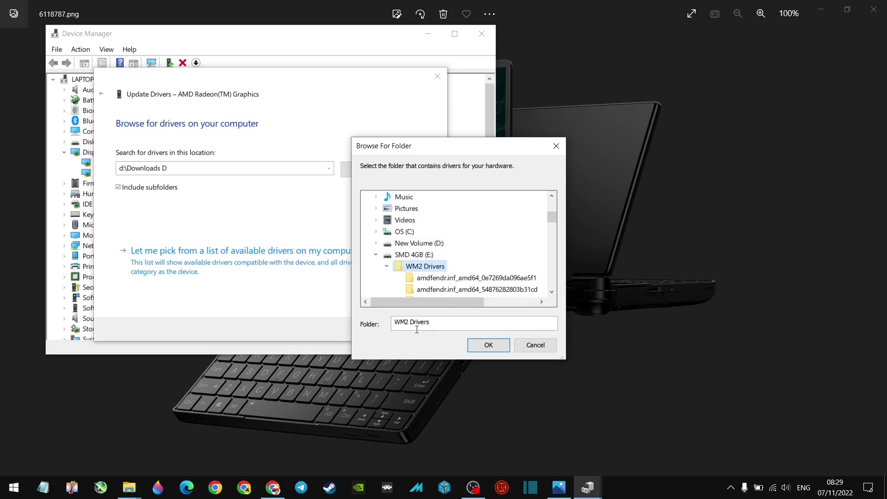
{"action": "left_click", "coordinate": [488, 345]}
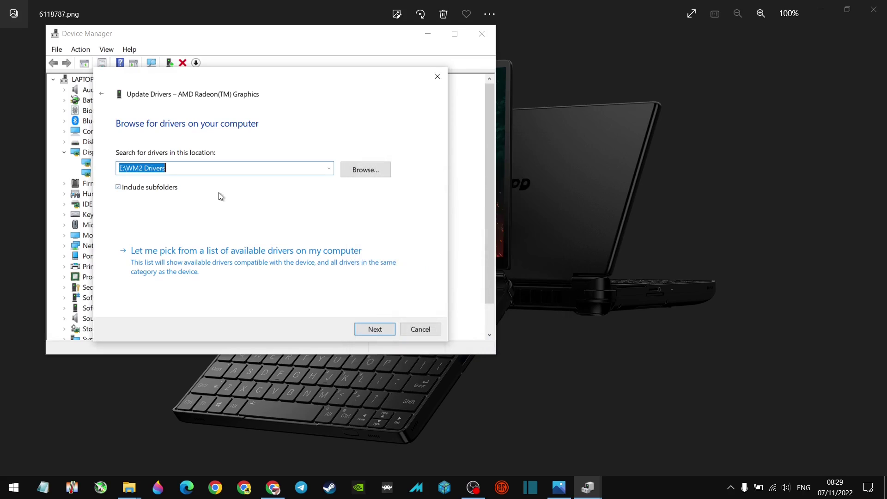